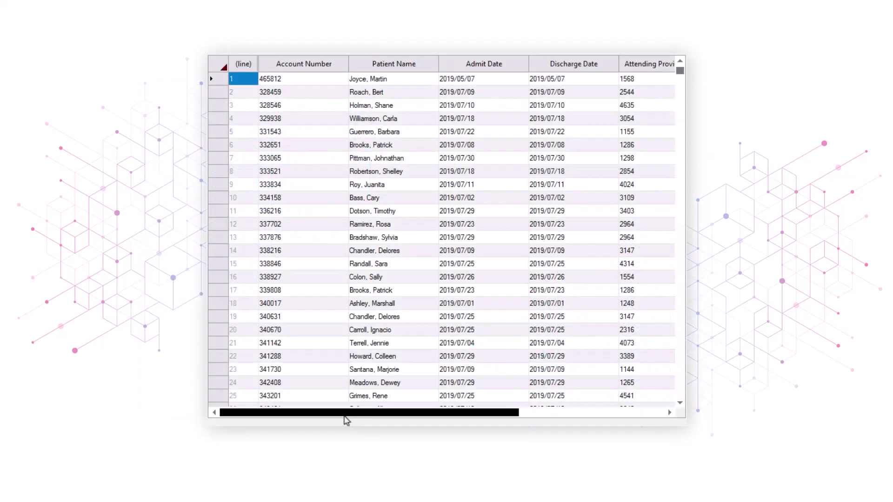
Step: Expand Healthcare Analytics > data to list the three encounters_out text files
left_click_drag(345, 418, 588, 418)
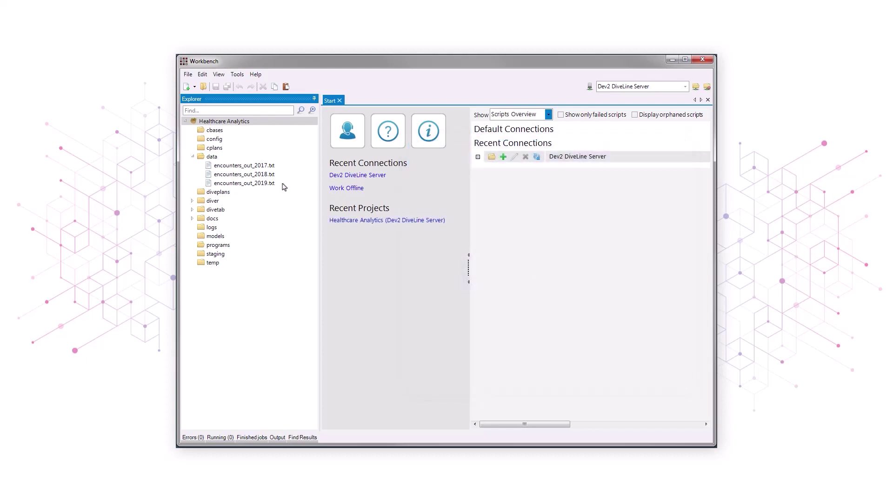
Step: Open encounters_out_2019.txt with the Table Editor
left_click(282, 183)
right_click(281, 184)
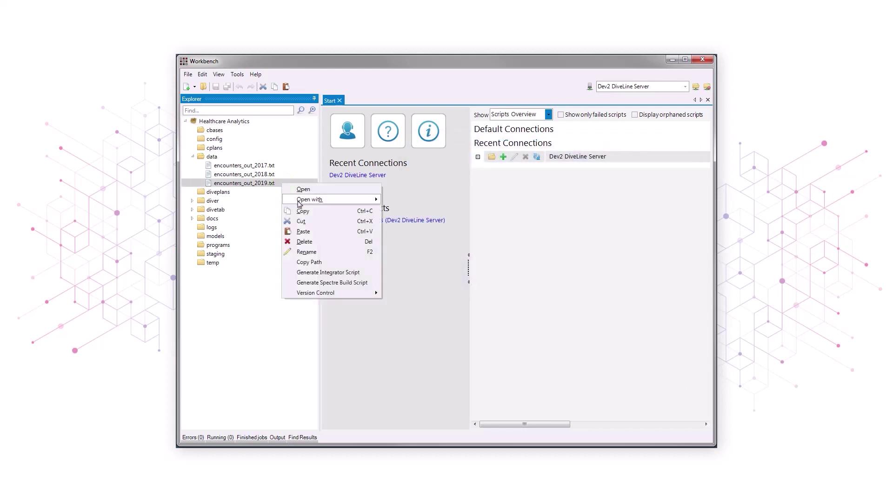
mouse_move(300, 201)
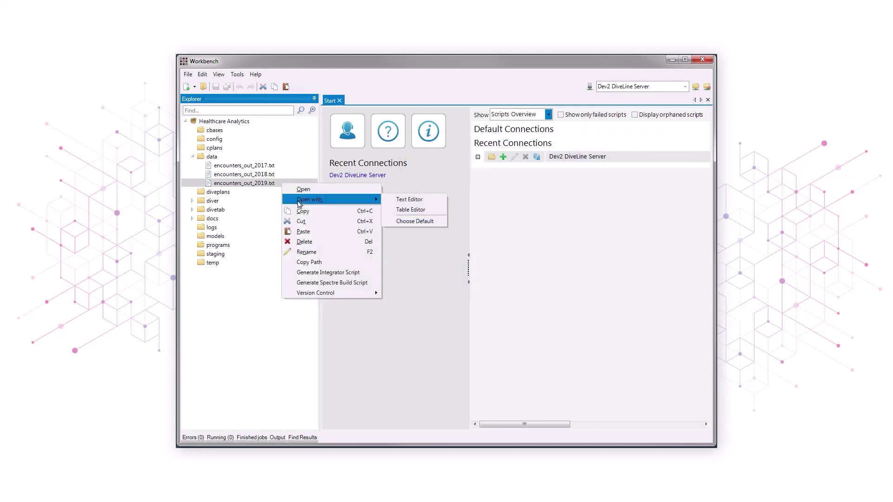
left_click(422, 213)
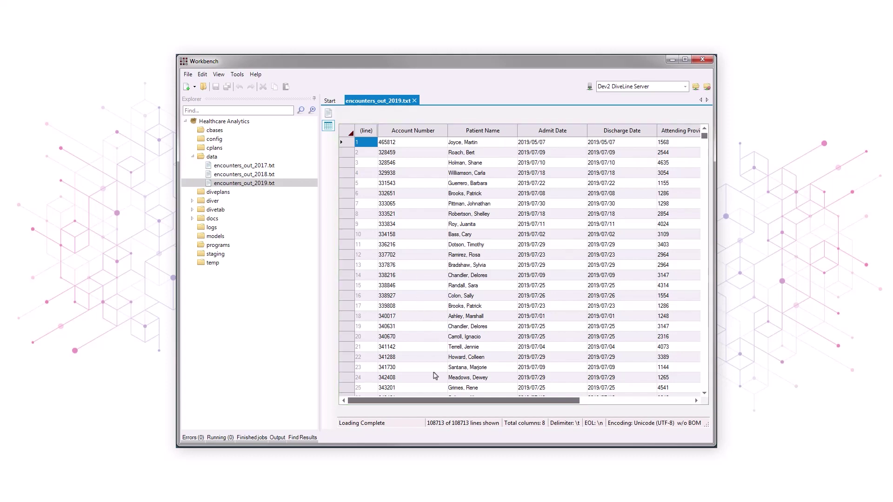
Step: Scroll through the 108713 rows and 8 columns of encounter records
left_click_drag(445, 402, 432, 414)
left_click_drag(704, 136, 708, 230)
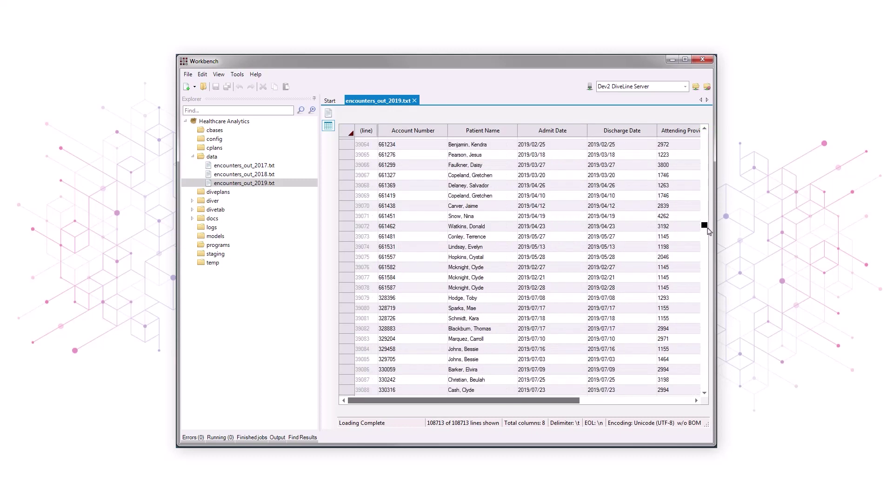
left_click_drag(708, 231, 695, 119)
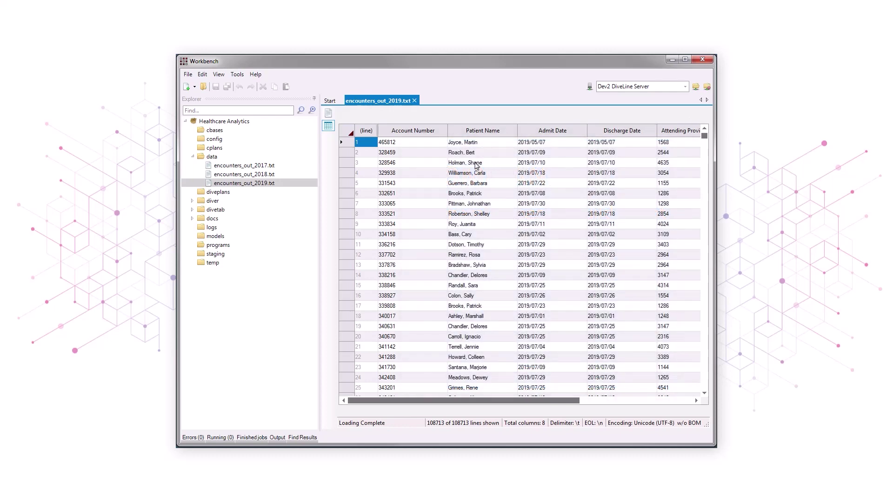
Step: Generate a Spectre build script from encounters_out_2019.txt
right_click(298, 185)
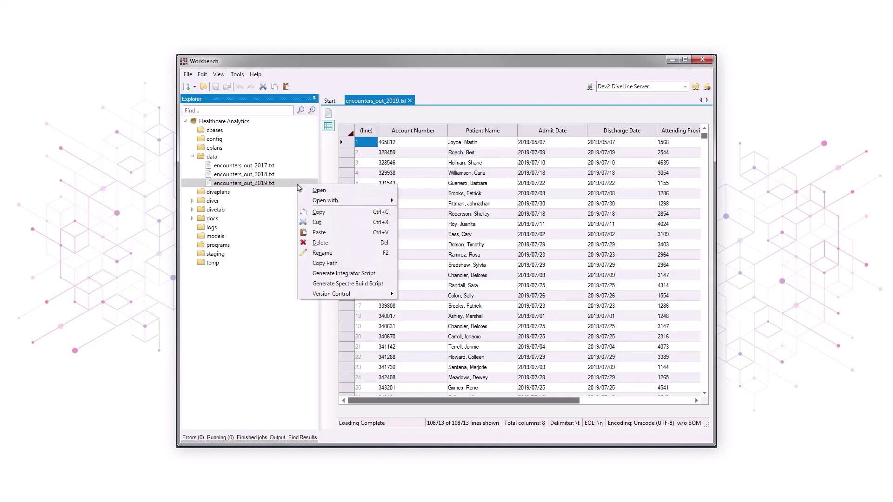
left_click(312, 285)
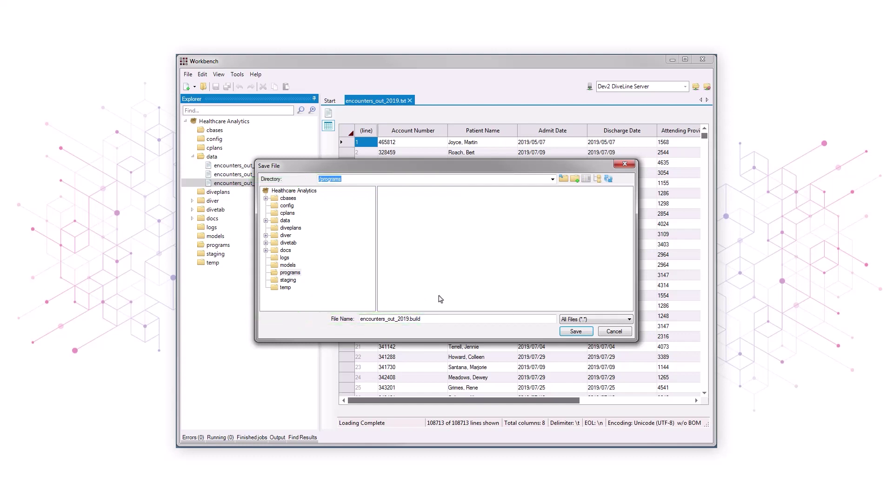
Step: Save the script as encounters_out_2019.build in the /programs folder
left_click(576, 332)
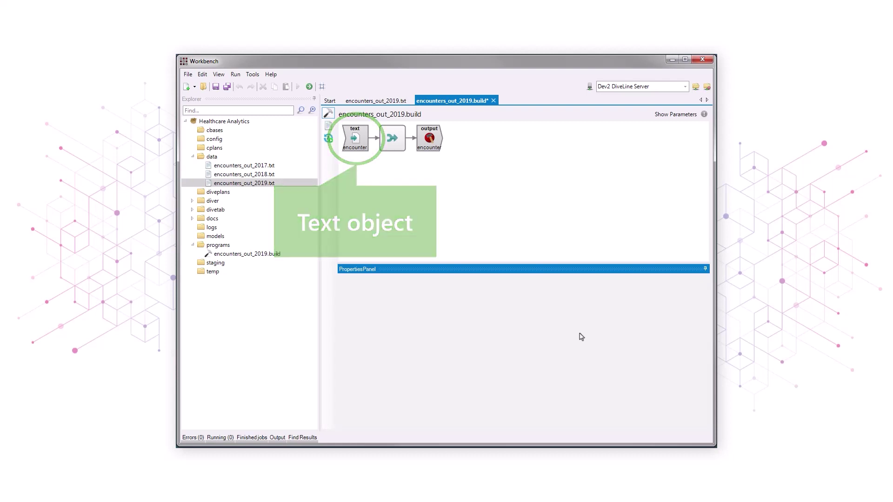
Step: Show the text input node's settings enlarged, listing /data/encounters_out_2019.txt and seven typed columns
left_click(363, 140)
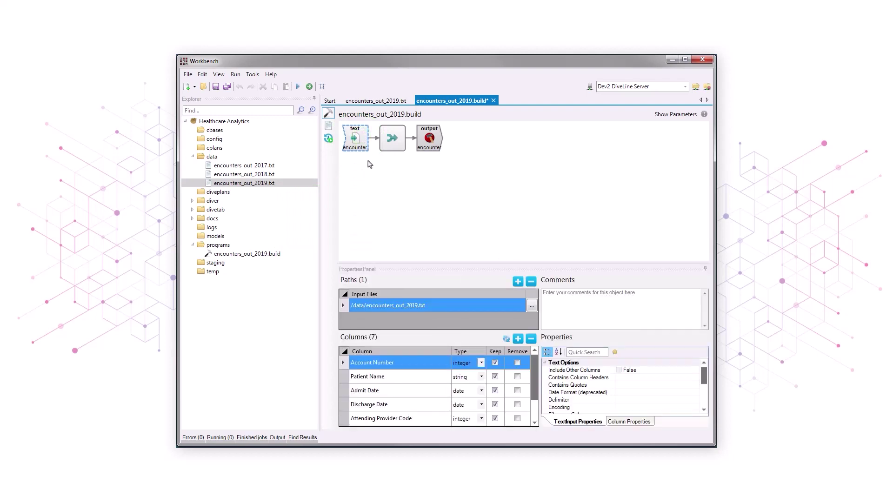
left_click_drag(410, 264, 420, 174)
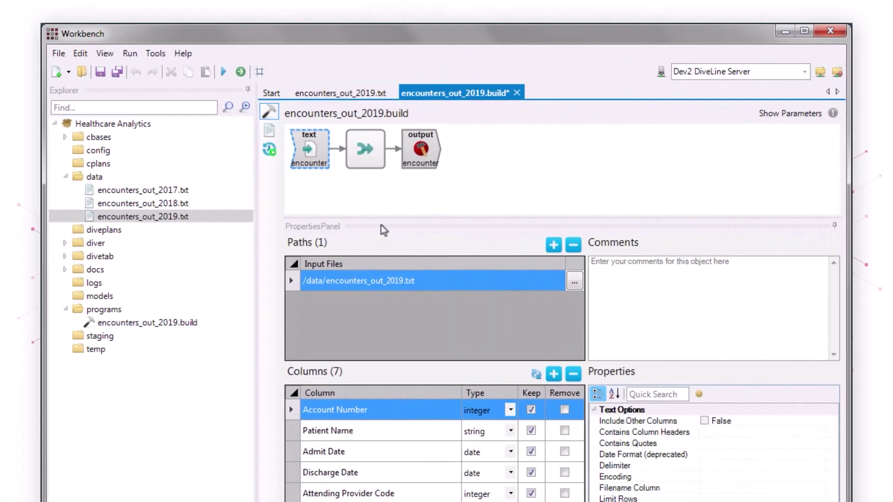
left_click(332, 94)
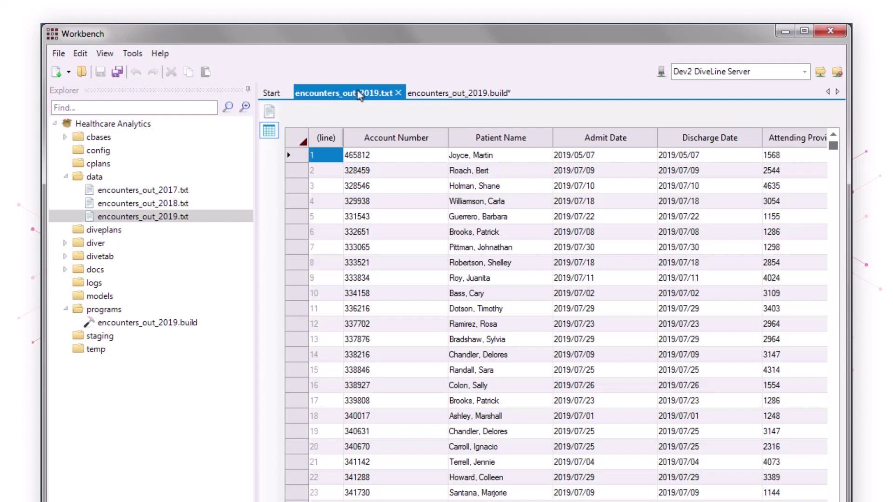
left_click(461, 93)
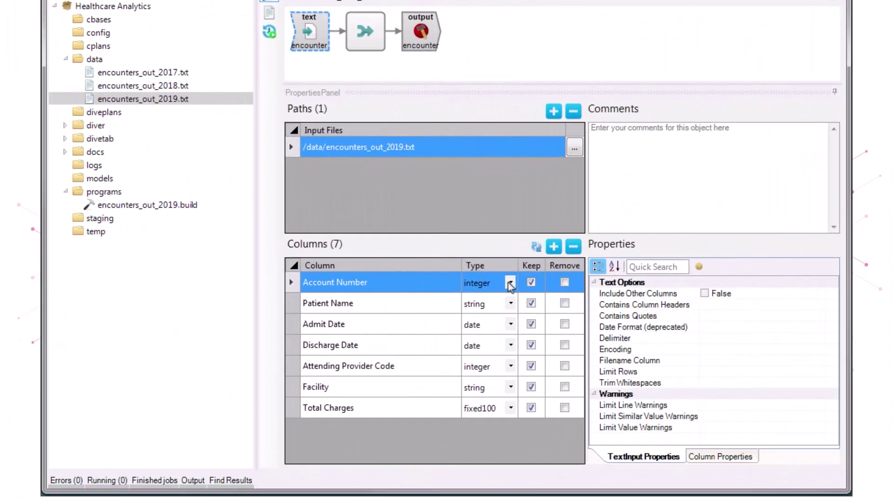
Step: Change the Account Number column type from integer to string
left_click(510, 282)
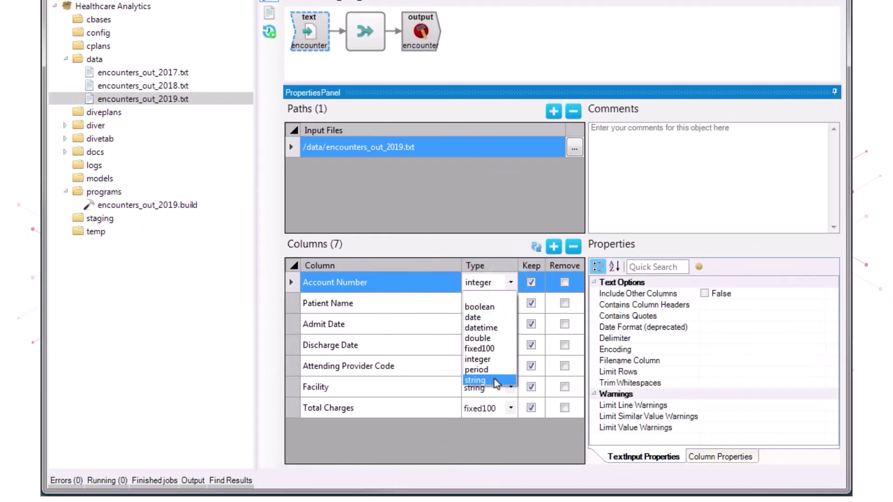
left_click(496, 381)
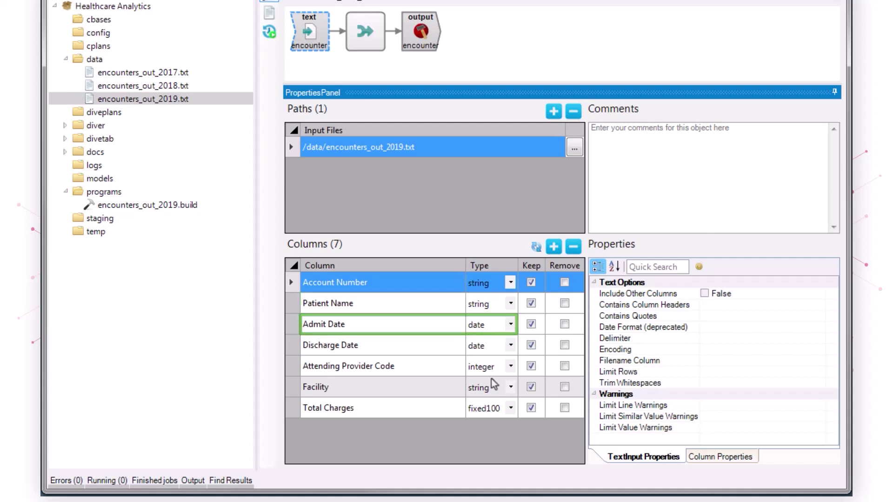
left_click(402, 331)
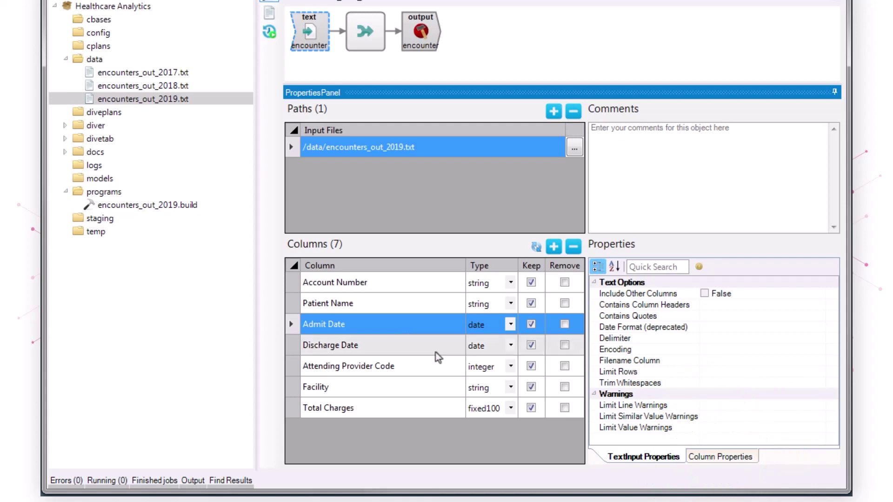
Step: Set the Admit Date column's date format to MM/DD/YYYY
left_click(726, 458)
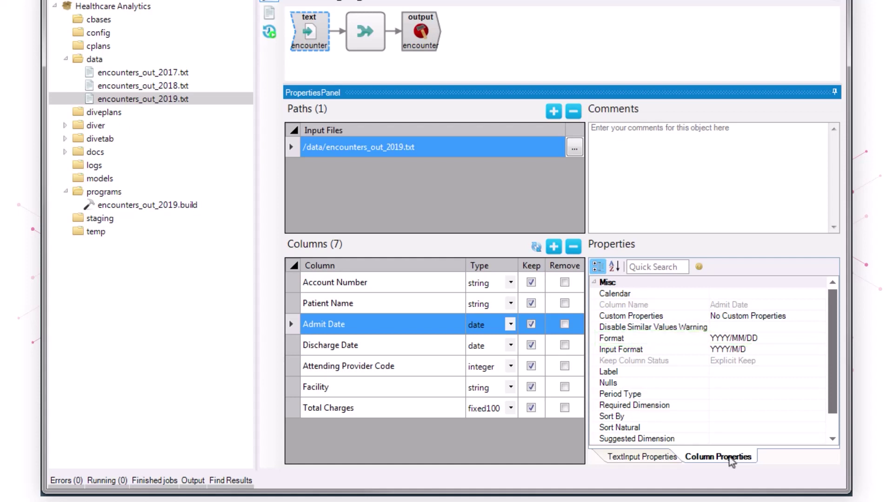
left_click(817, 338)
left_click(817, 339)
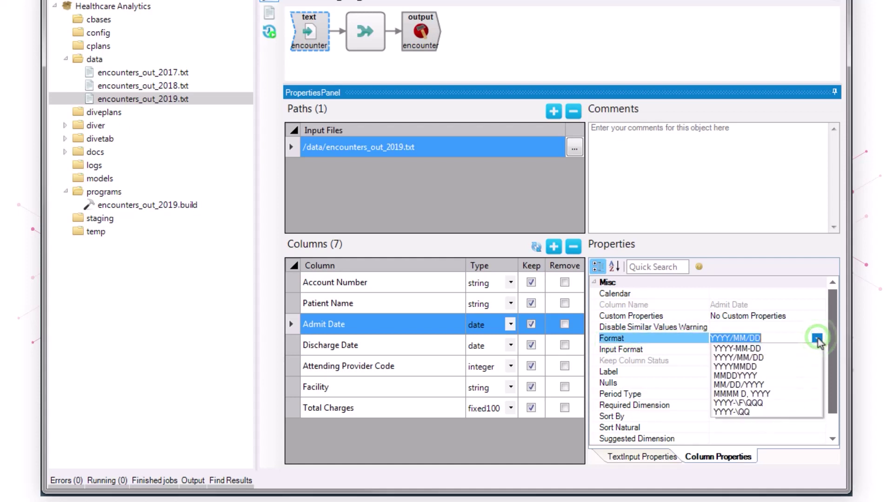
left_click(773, 386)
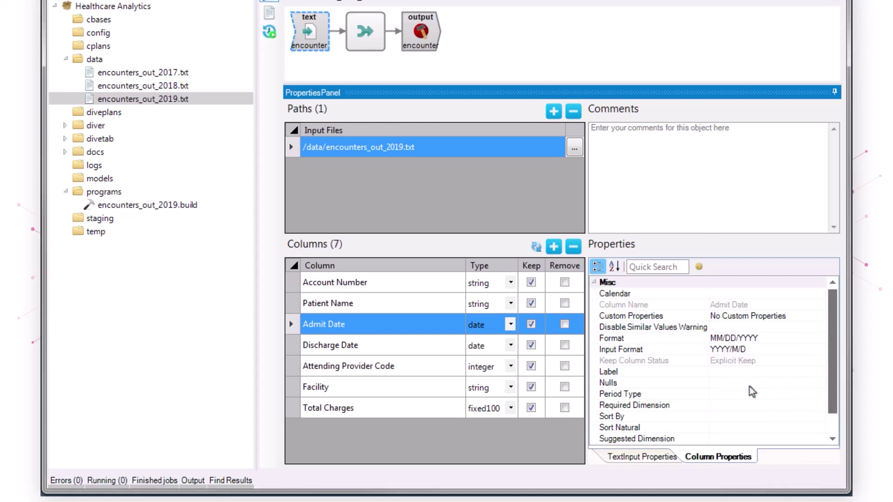
Step: Set the Discharge Date column's display format to MM/DD/YYYY
left_click(407, 350)
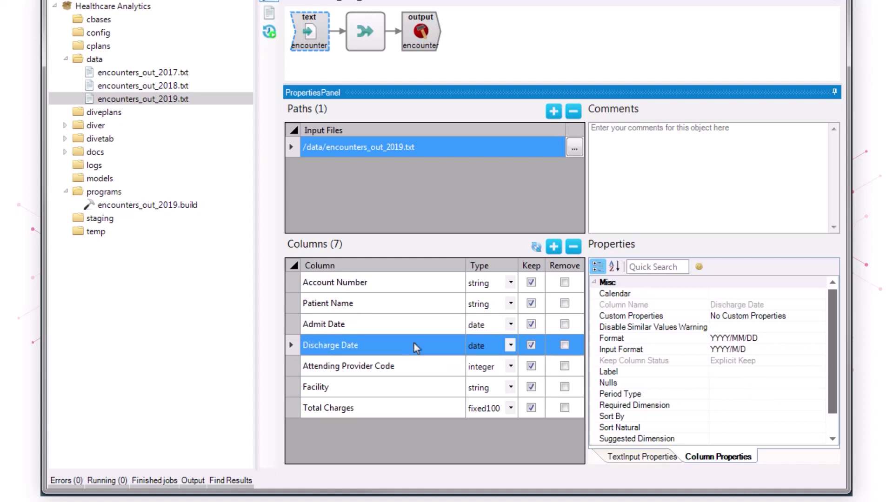
left_click(813, 342)
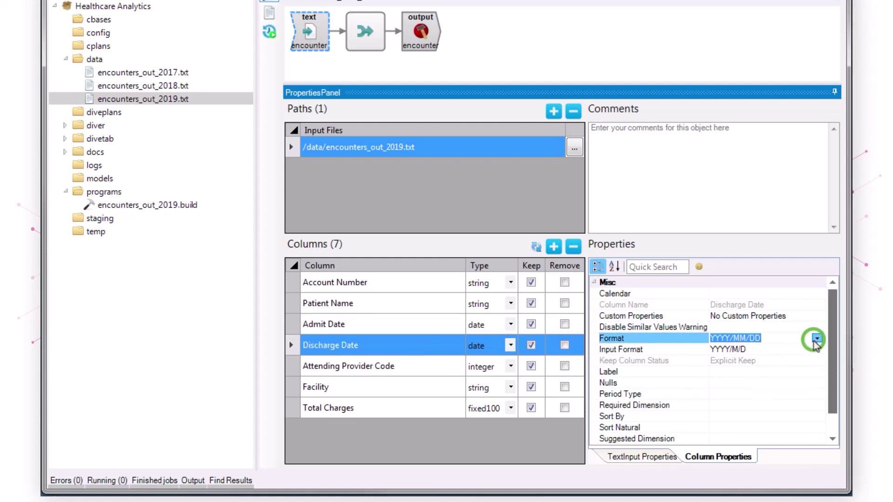
left_click(816, 340)
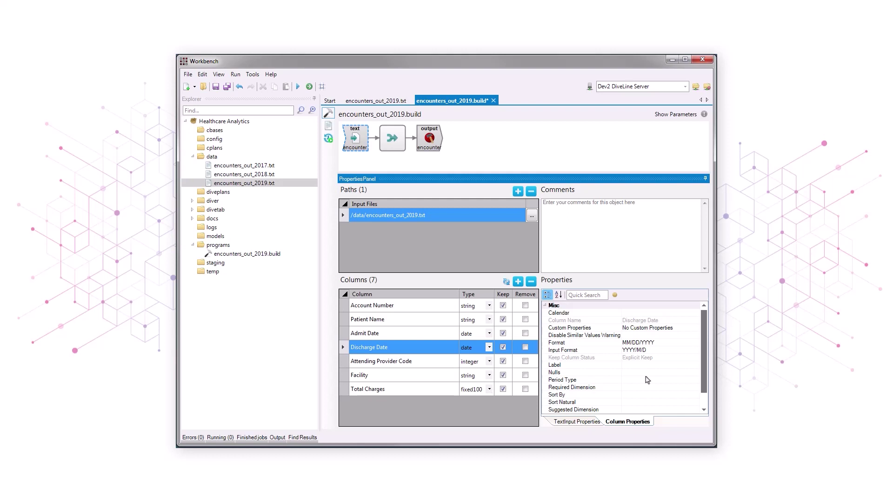
Step: Confirm the output writes /cbases/encounters_out_2019.cbase and save the build script
left_click(434, 137)
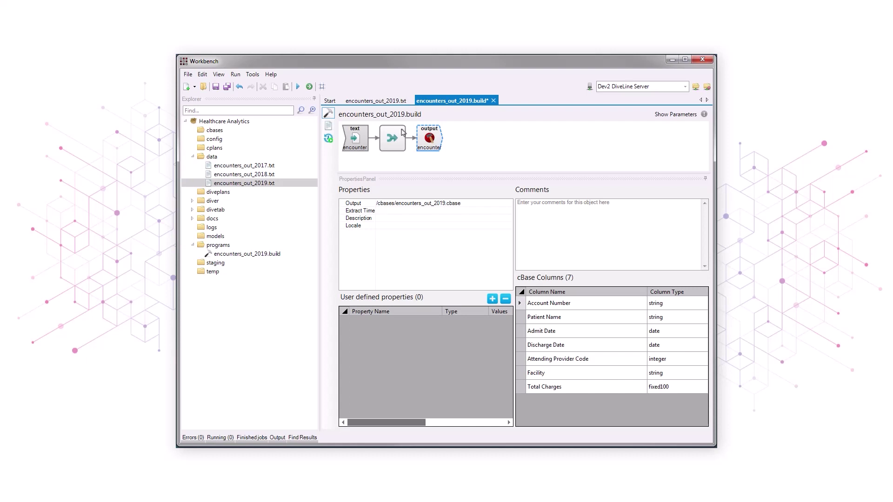
left_click(189, 75)
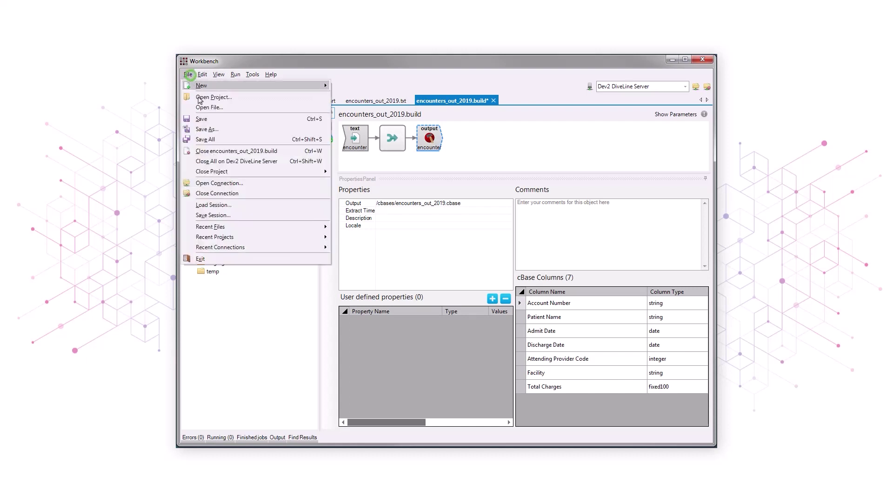
left_click(201, 120)
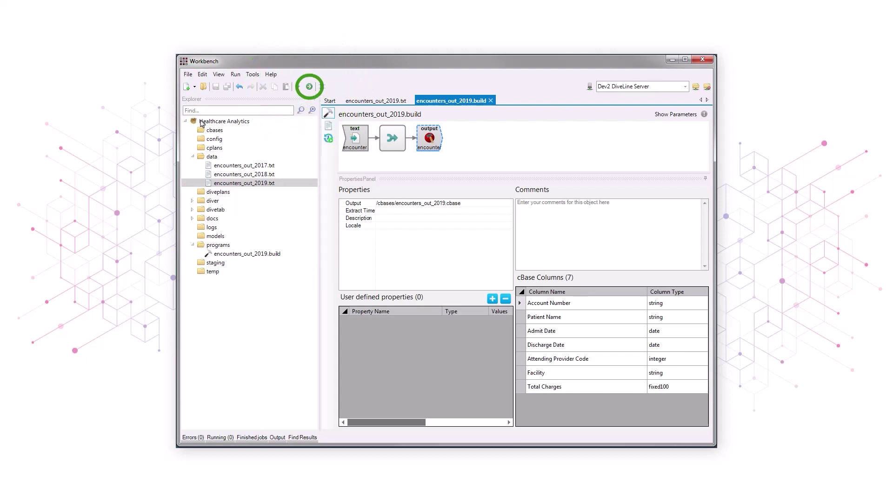
Step: Run the build script to create encounters_out_2019.cbase
left_click(309, 88)
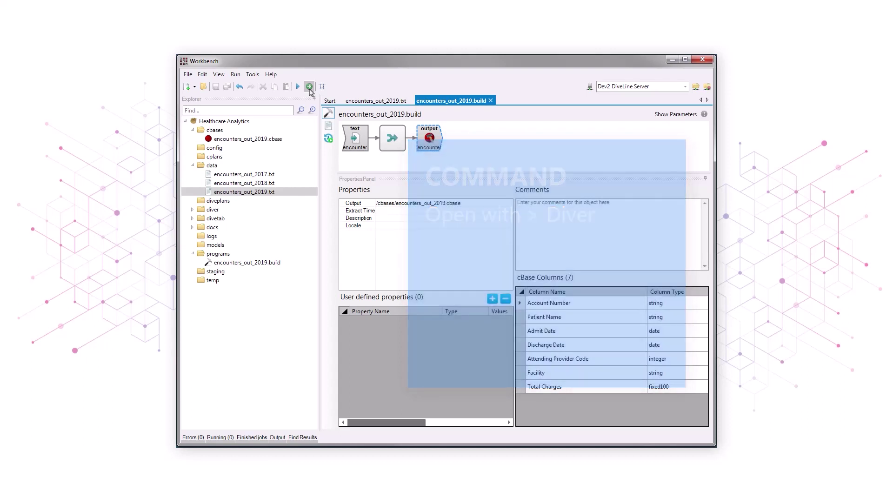
Step: Open encounters_out_2019.cbase in Diver to view its five dimensions
left_click(287, 139)
right_click(287, 141)
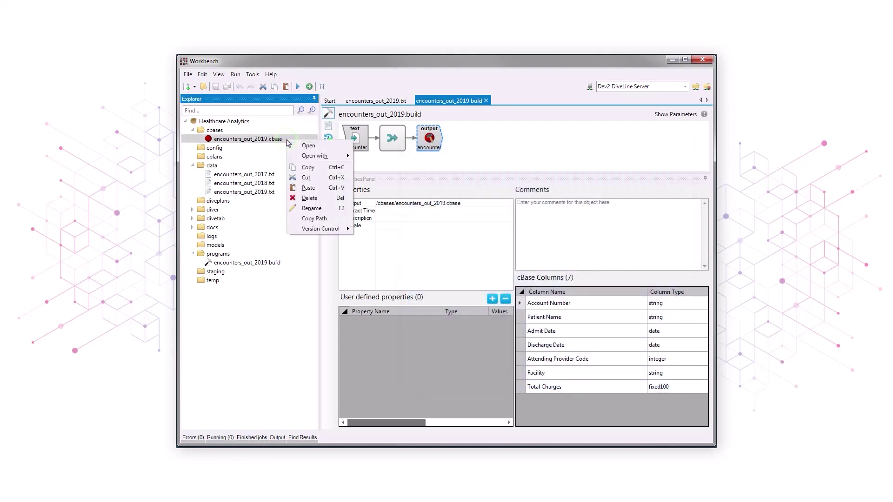
mouse_move(317, 155)
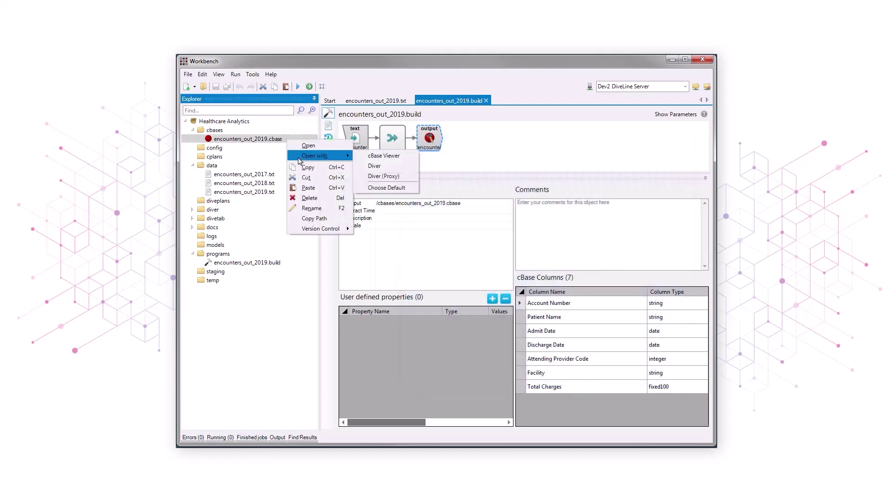
left_click(403, 165)
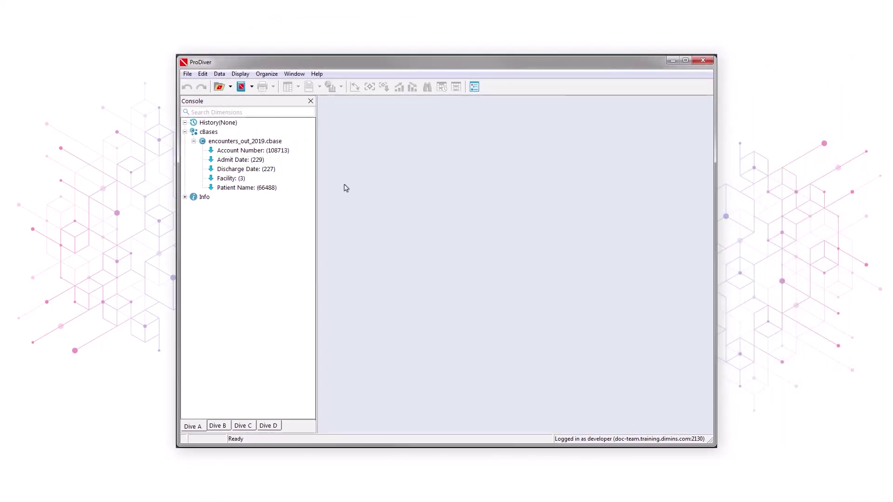
Step: Dive on Admit Date to show Attending Provider Code and Total Charges, totalling 213,076,431.61
double_click(233, 160)
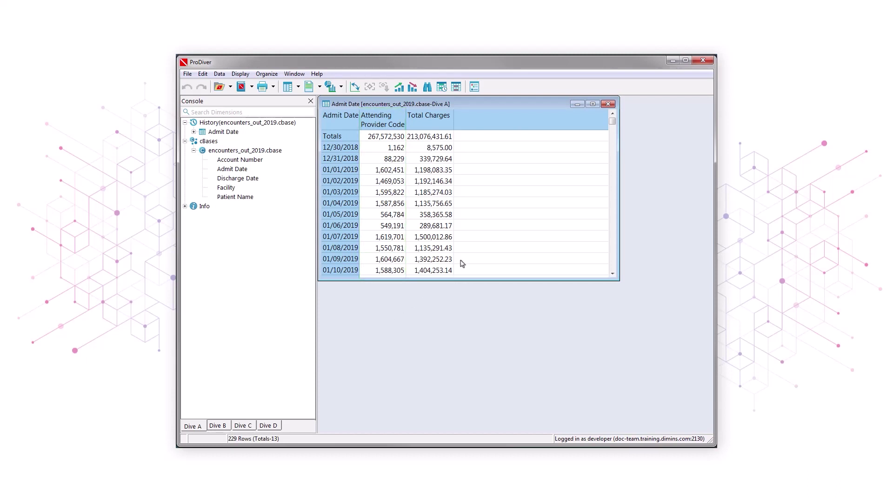
Step: Close ProDiver and set Attending Provider Code's type to string in the text input node
left_click(701, 61)
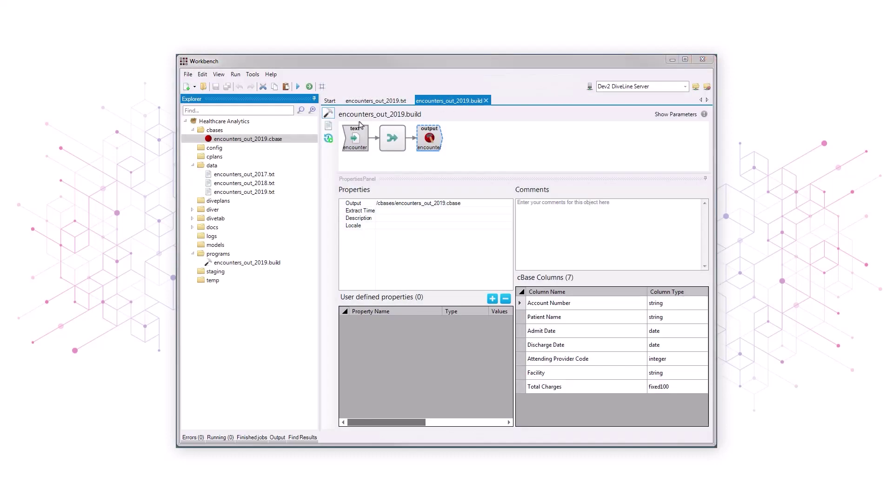
left_click(351, 146)
left_click(350, 145)
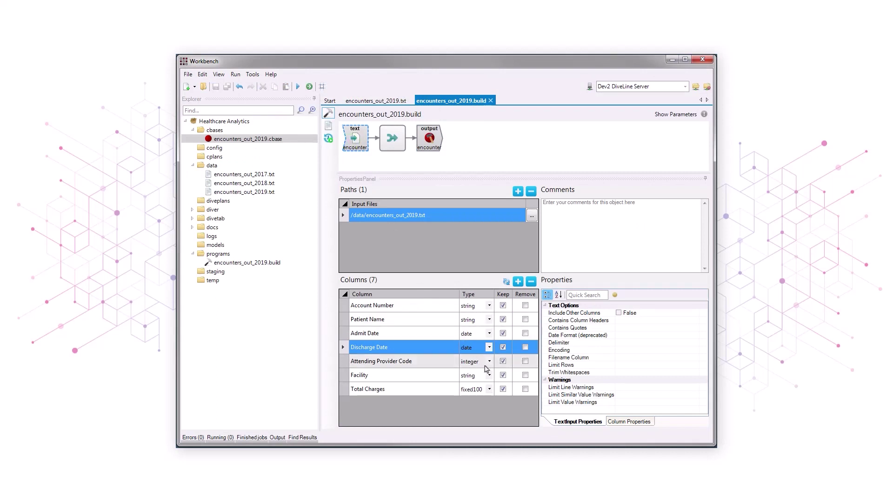
left_click(489, 363)
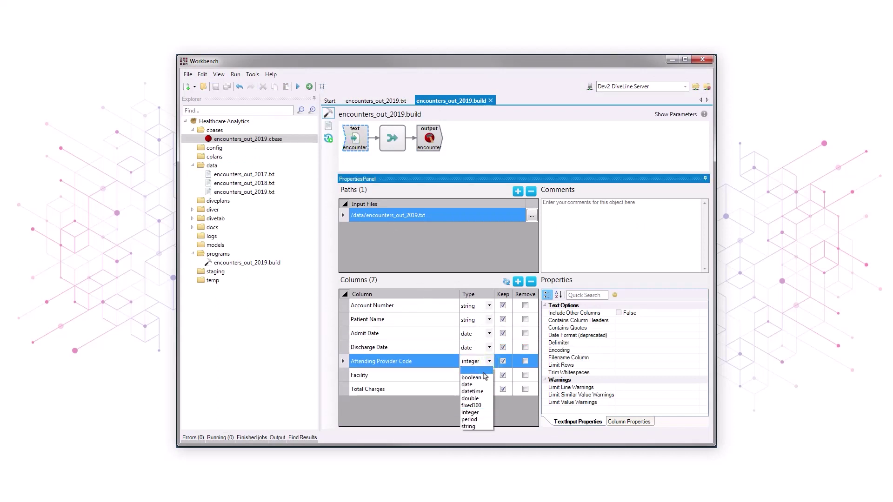
left_click(472, 427)
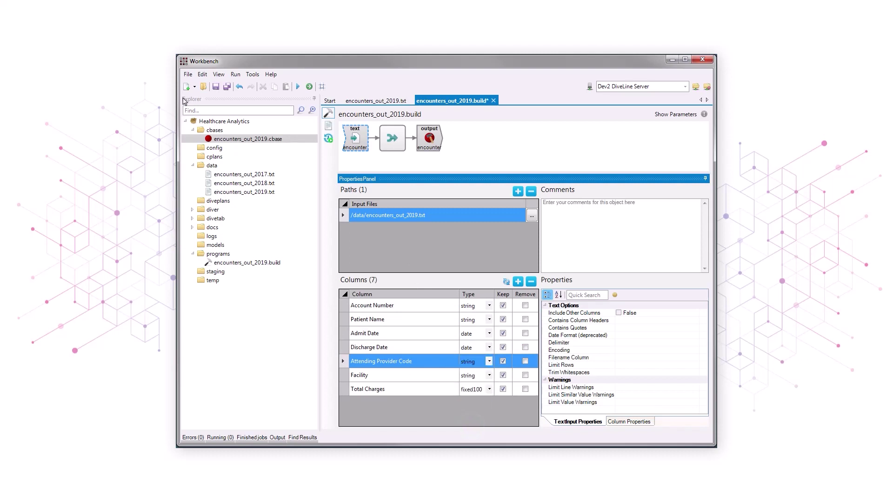
Step: Save encounters_out_2019.build and rerun the build to regenerate the cbase
left_click(188, 75)
left_click(202, 119)
left_click(309, 87)
Step: Open encounters_out_2019.cbase in Diver and dive on Admit Date, showing Total Charges across 229 rows
right_click(291, 141)
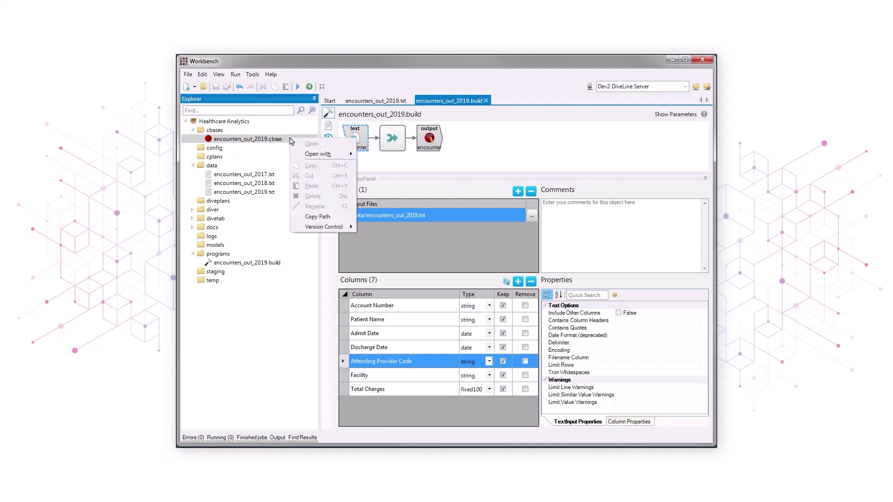
mouse_move(314, 156)
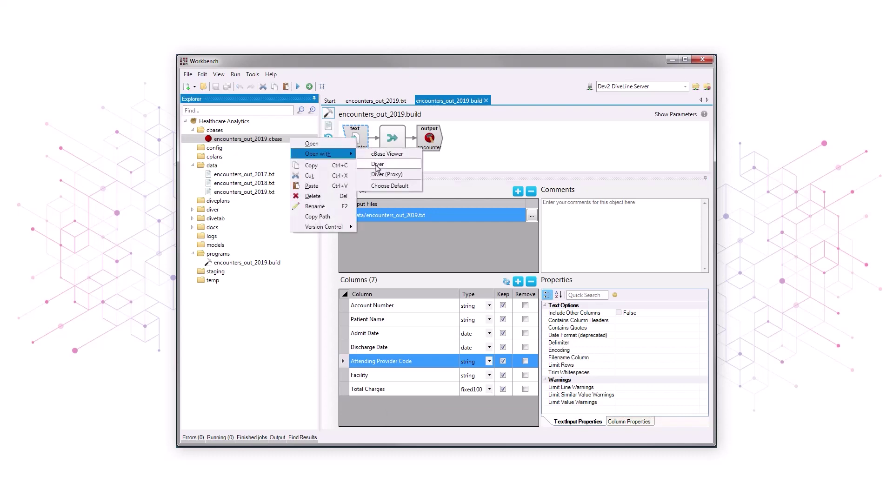
left_click(378, 166)
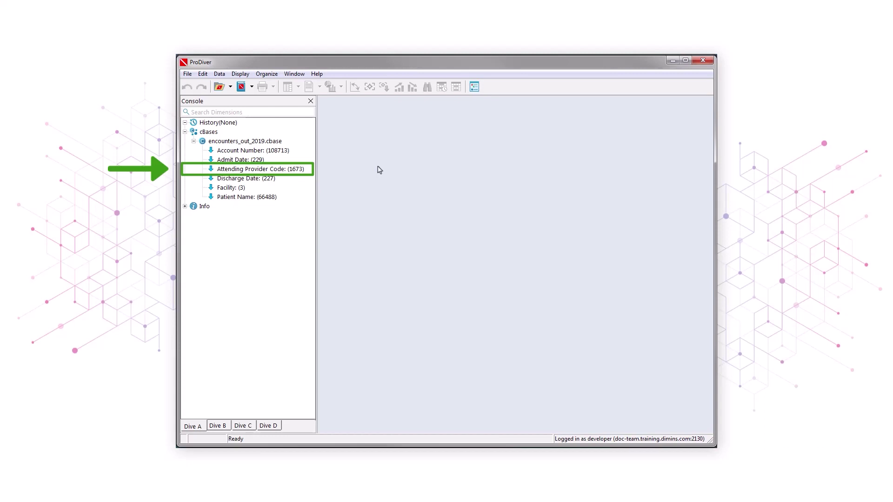
double_click(224, 160)
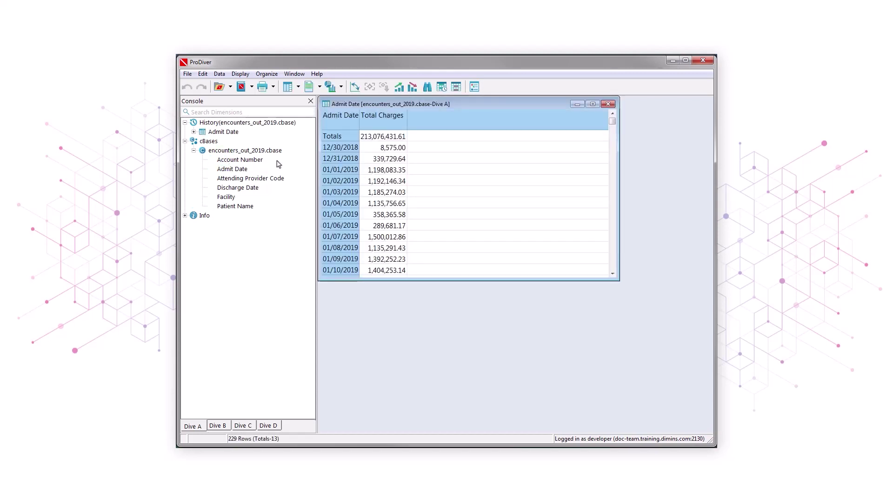
Step: Close ProDiver to return to encounters_out_2019.build in the Workbench
left_click(703, 60)
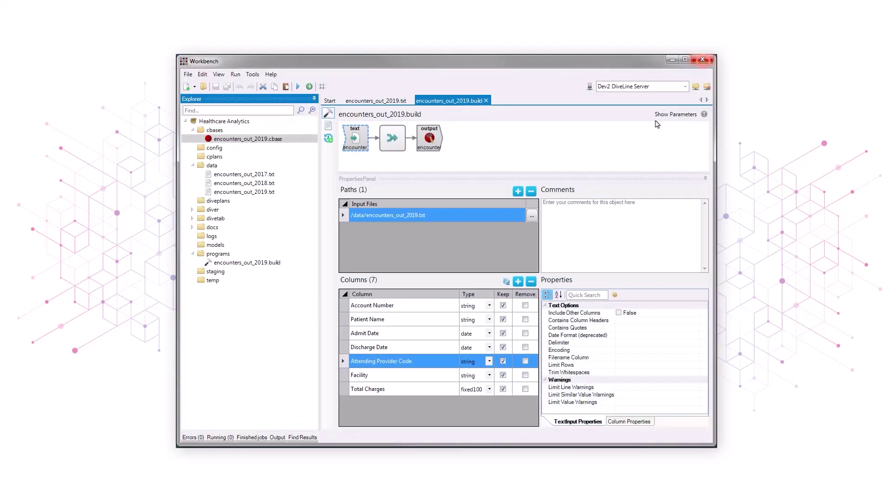